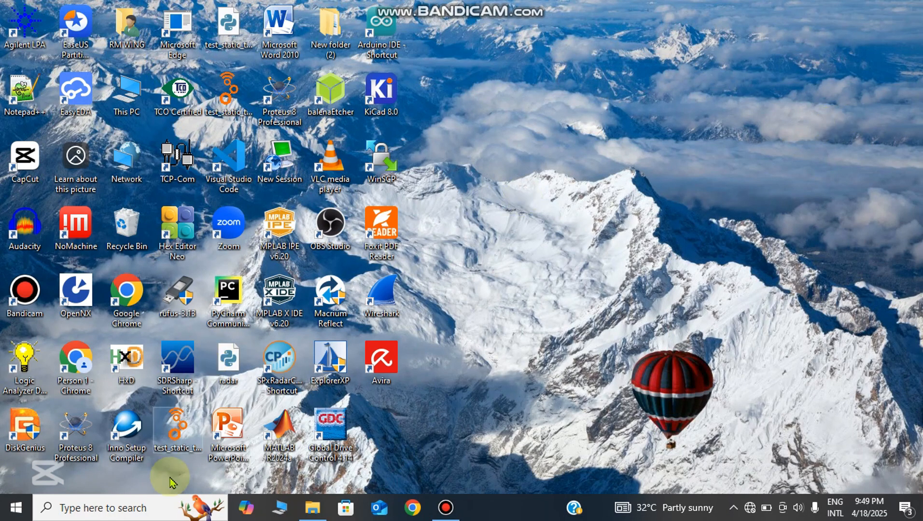
Step: Launch Audacity and maximize its window
click(145, 512)
text(auda)
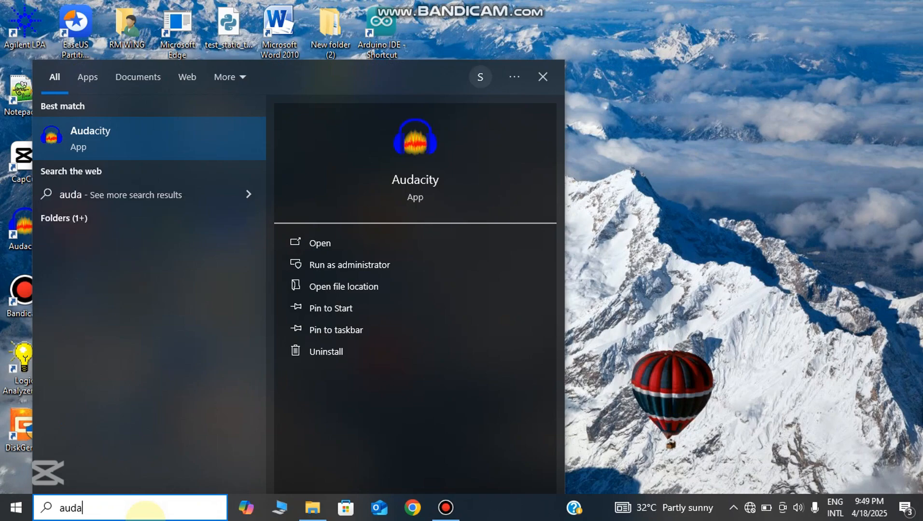
key(Return)
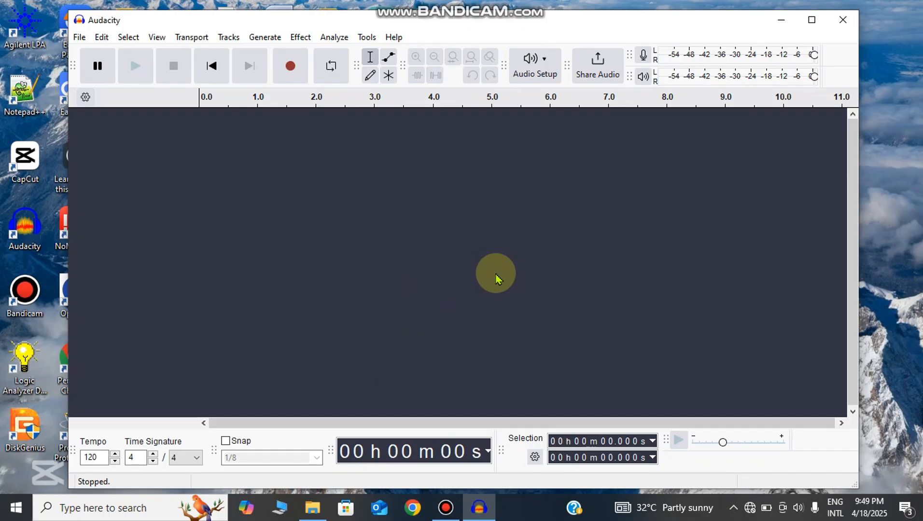
click(812, 19)
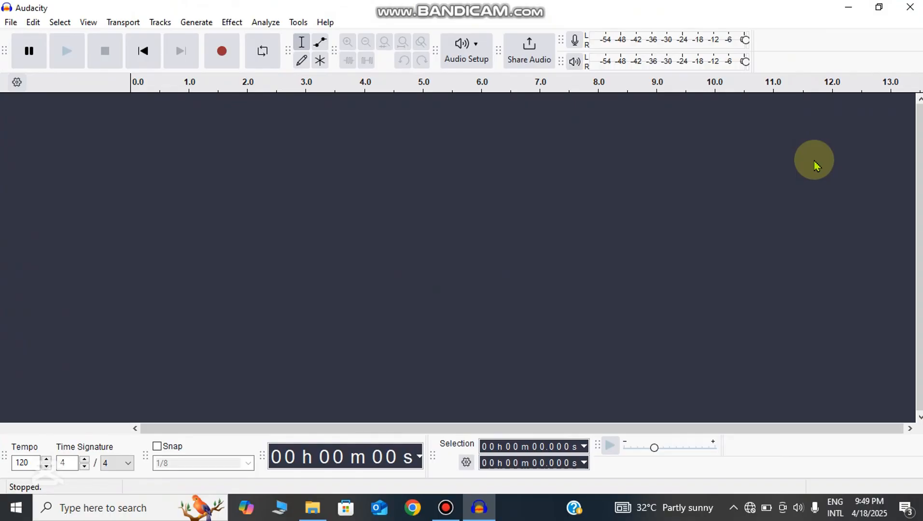
click(11, 24)
mouse_move(50, 70)
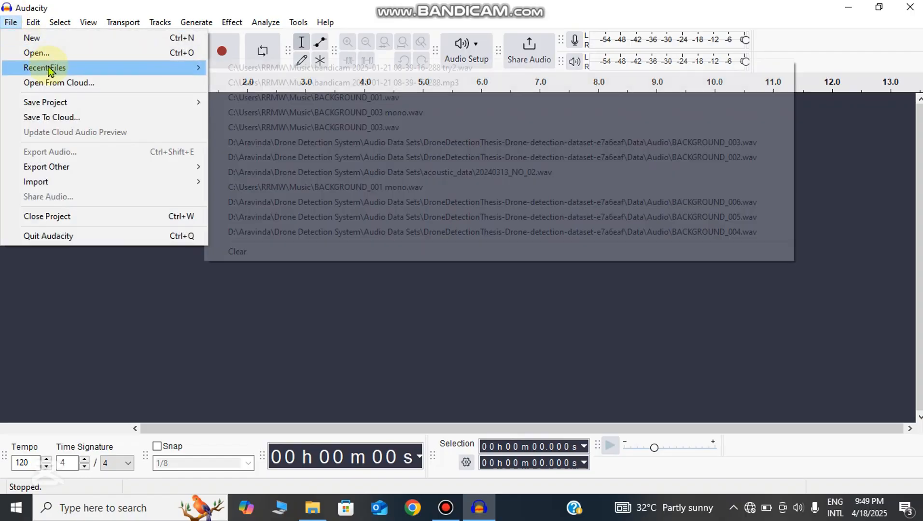
click(53, 53)
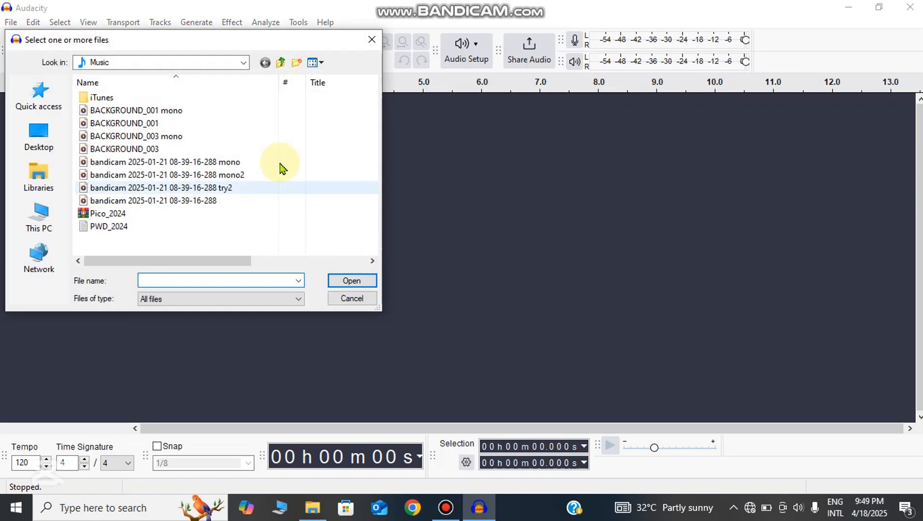
click(229, 204)
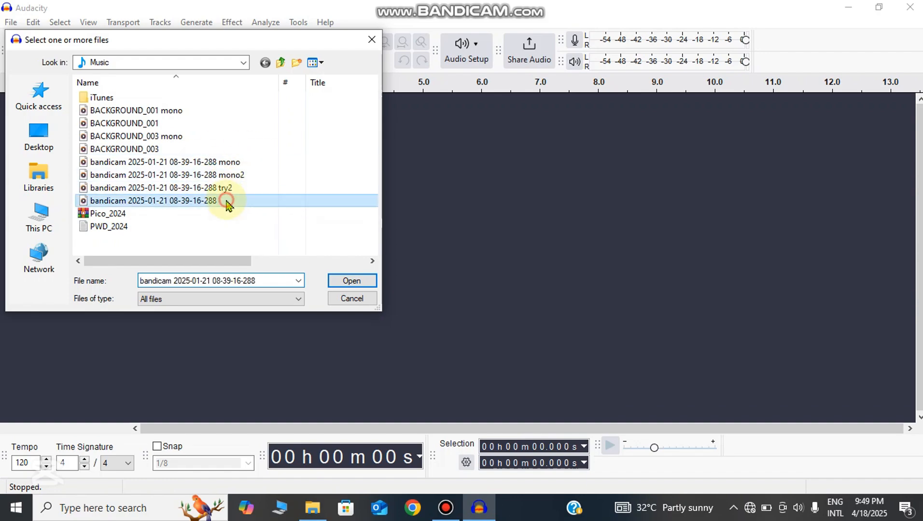
click(360, 284)
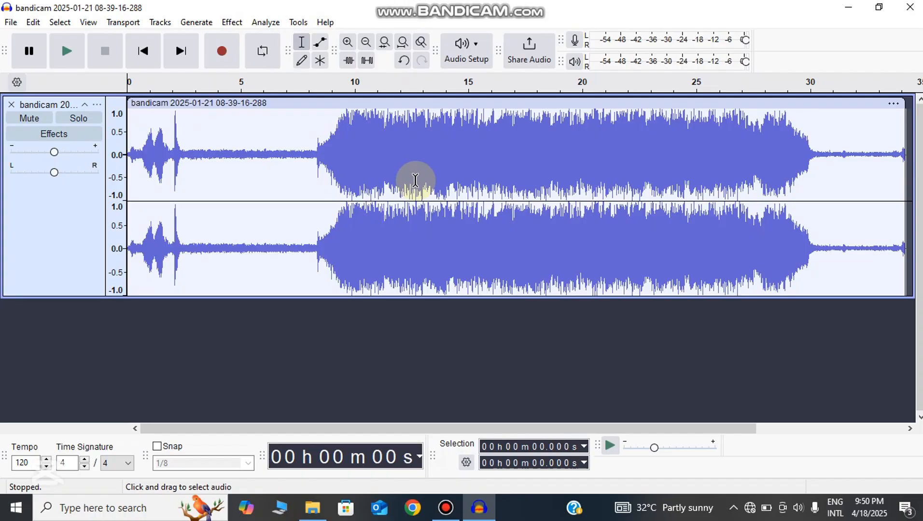
Step: Select the whole stereo clip and apply the Amplify effect with an amplification of -10 dB
double_click(415, 181)
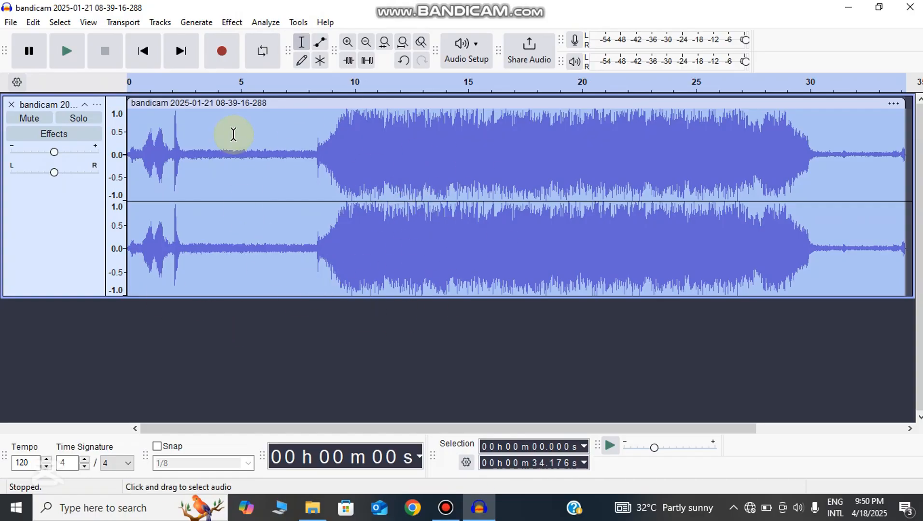
click(228, 24)
mouse_move(301, 166)
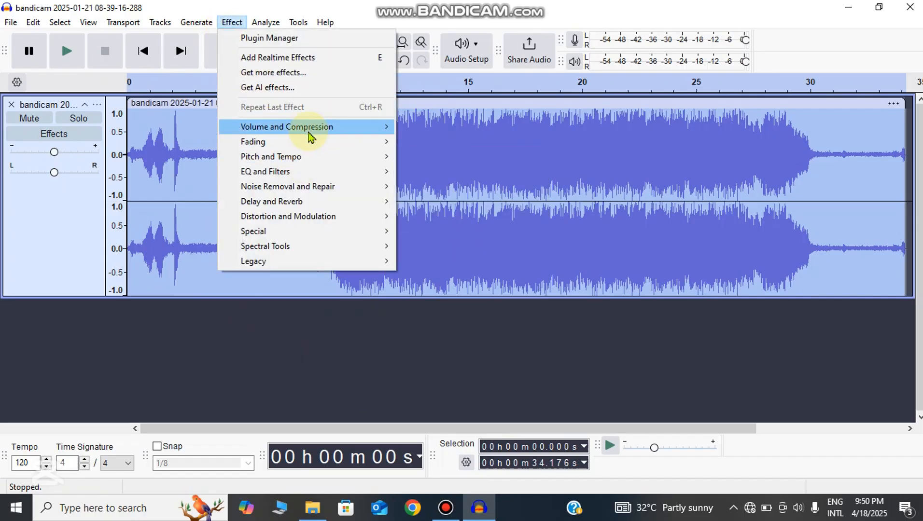
mouse_move(314, 136)
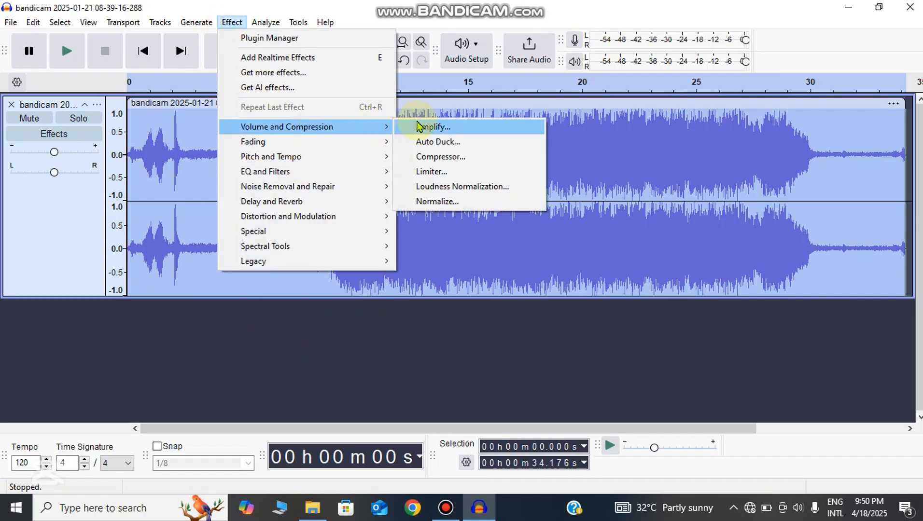
click(419, 126)
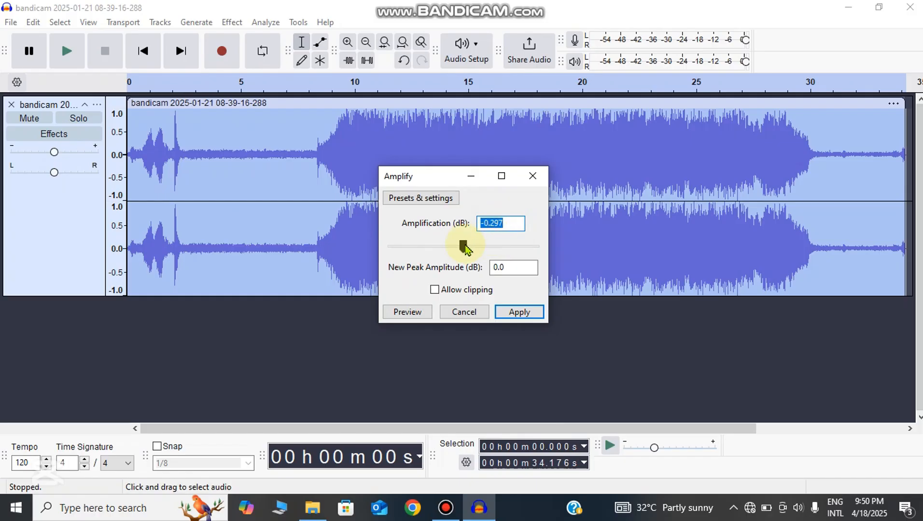
drag(461, 246, 449, 248)
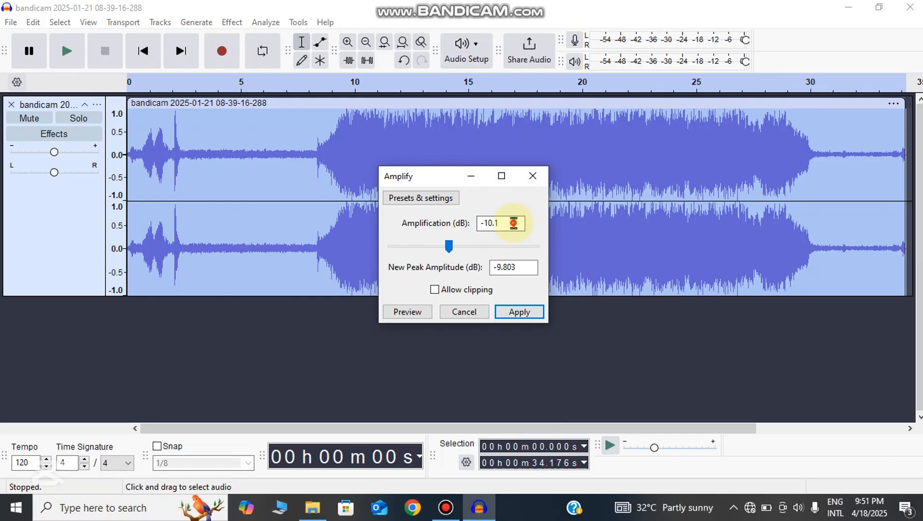
click(513, 223)
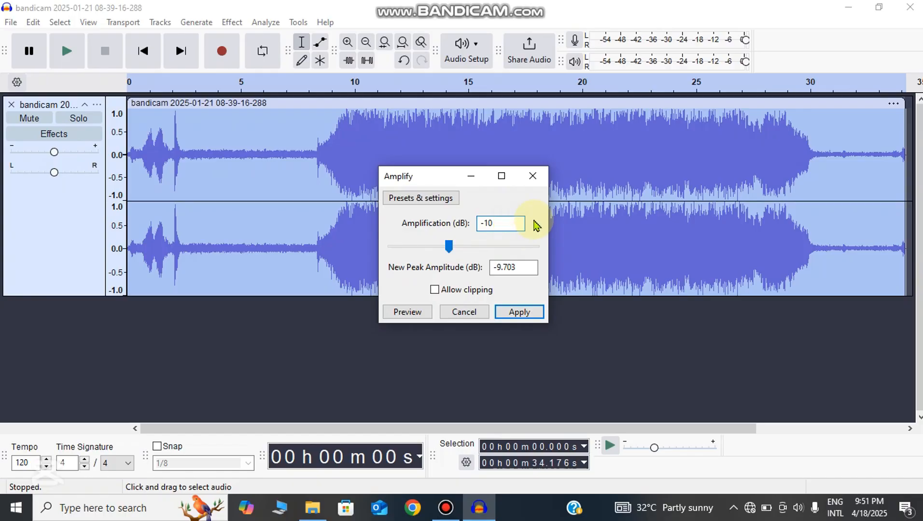
click(525, 314)
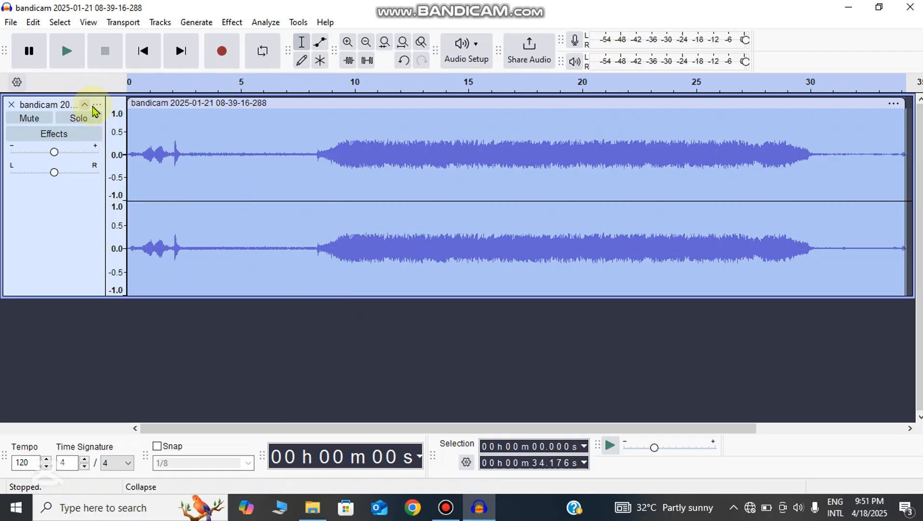
Step: Split the stereo track into two separate mono tracks
click(98, 105)
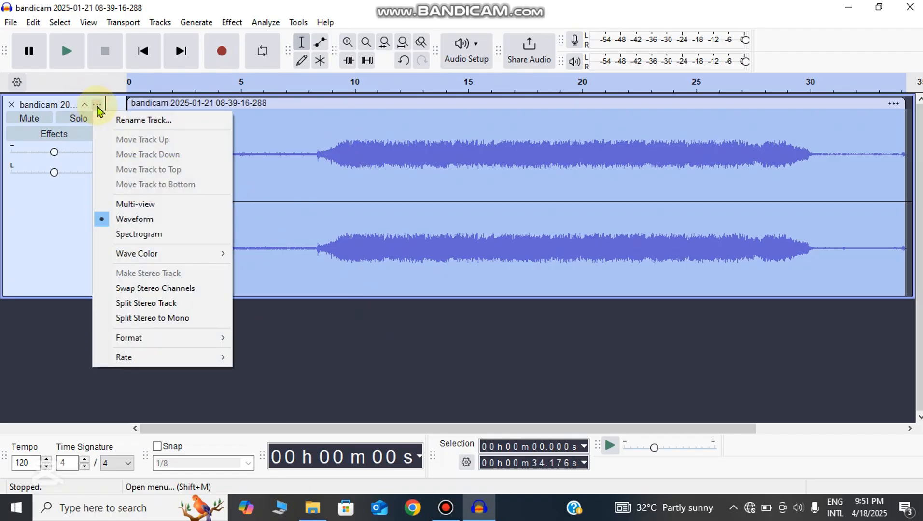
click(203, 319)
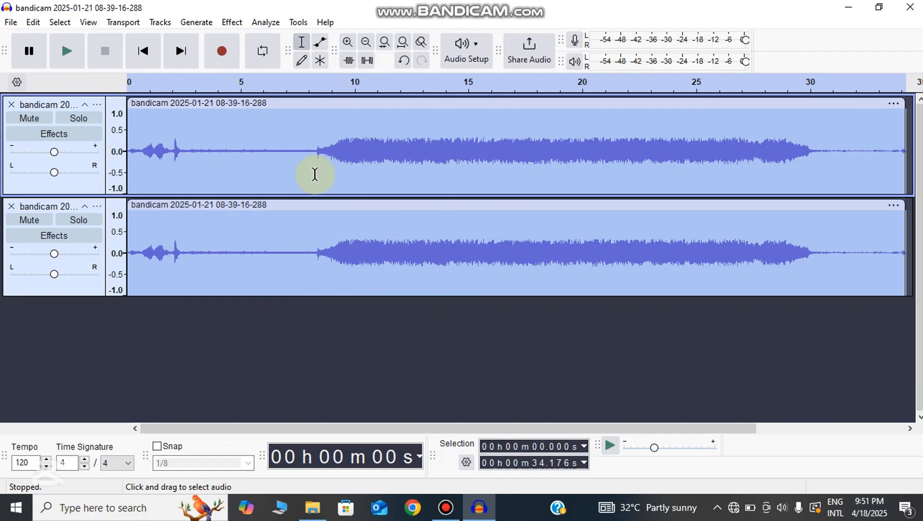
click(11, 23)
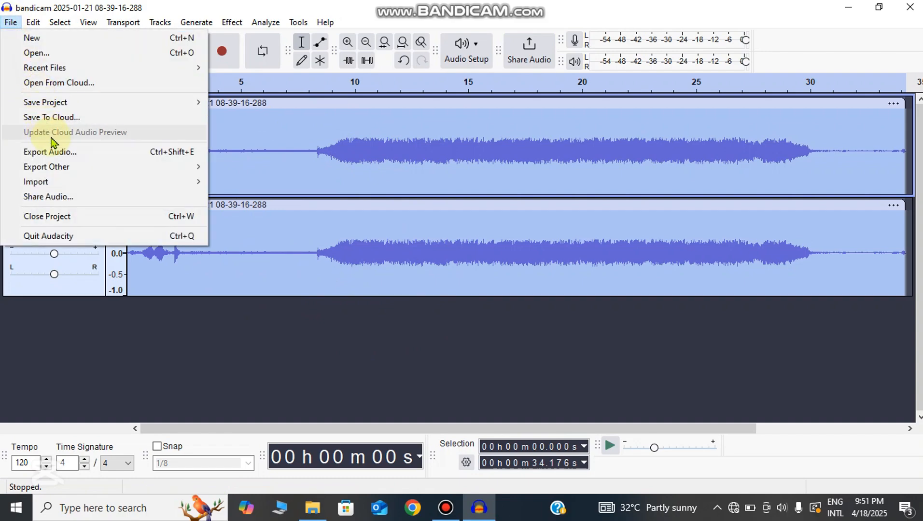
click(87, 155)
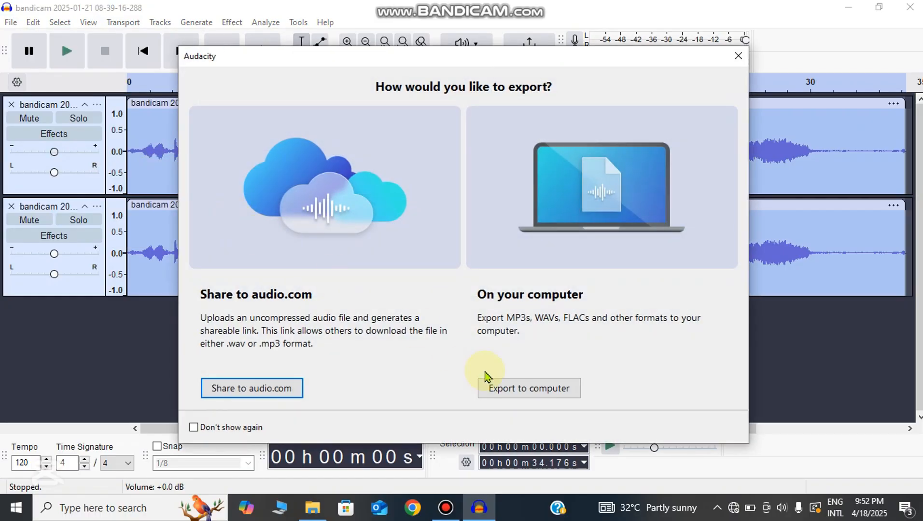
click(539, 388)
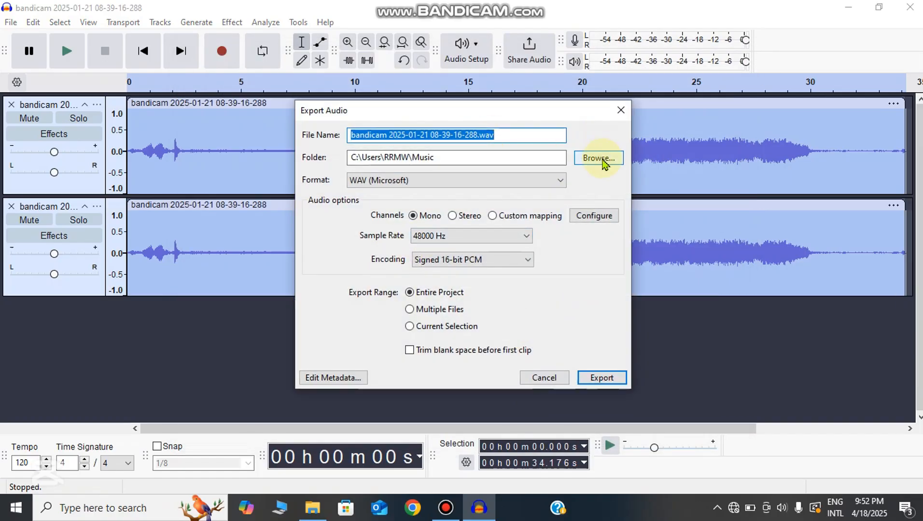
click(604, 162)
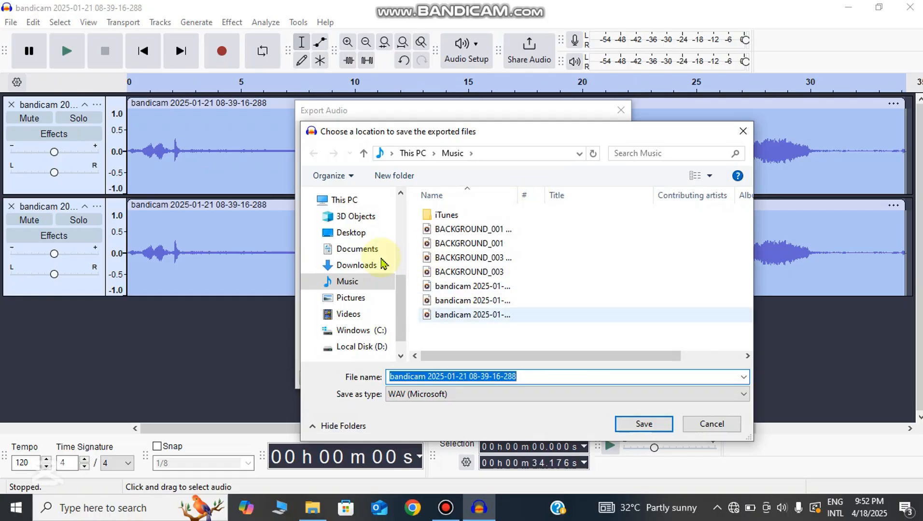
click(530, 376)
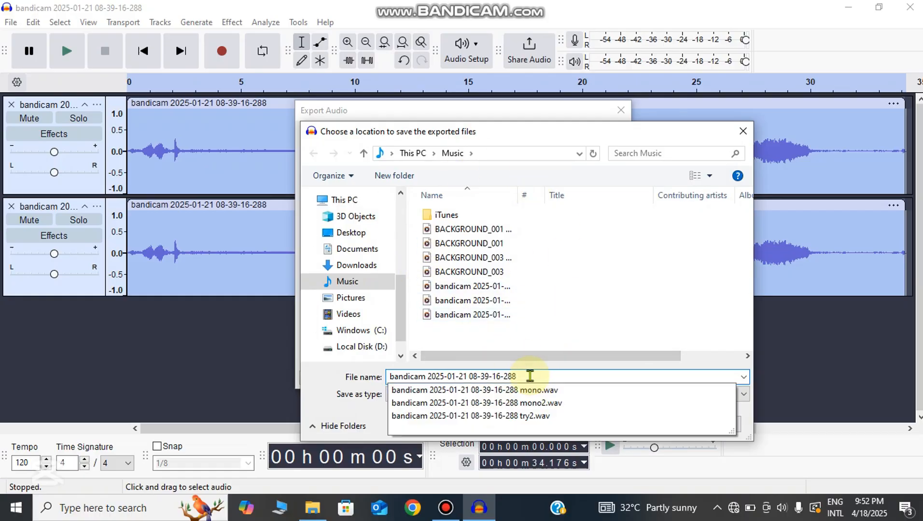
text(try)
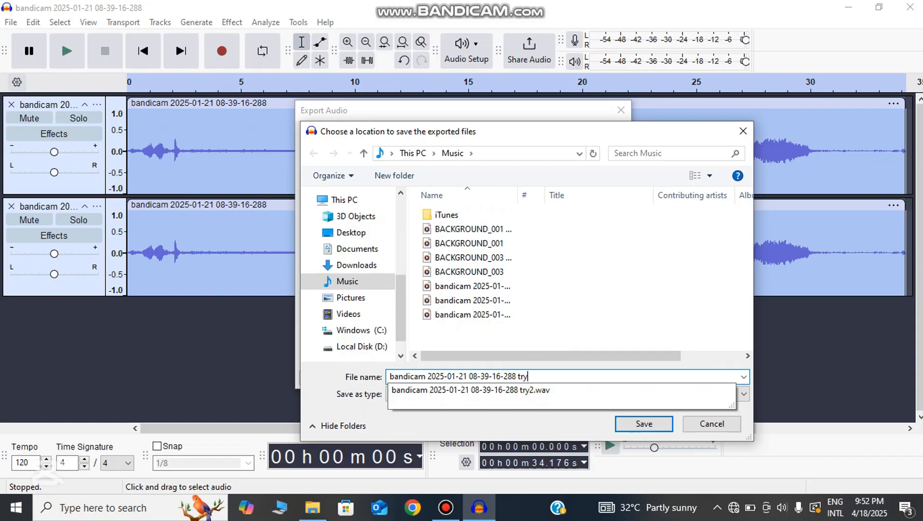
click(530, 376)
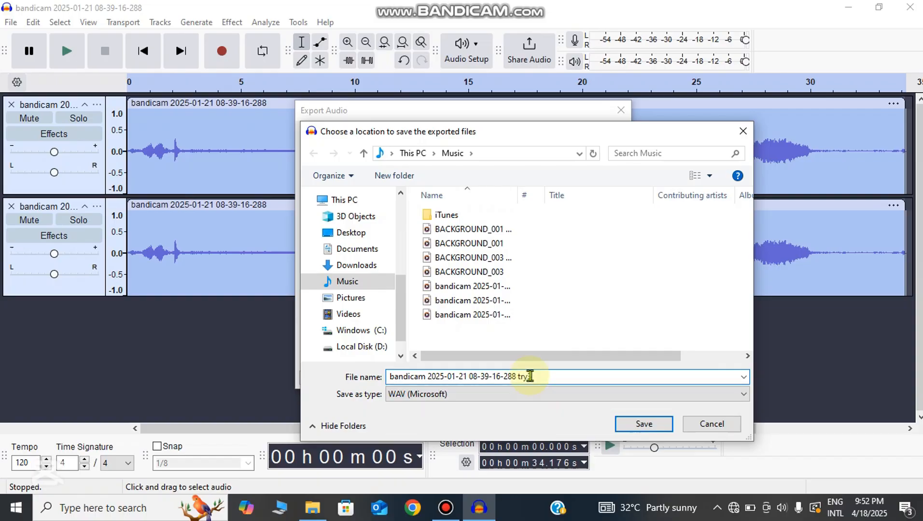
text(ry3)
click(652, 425)
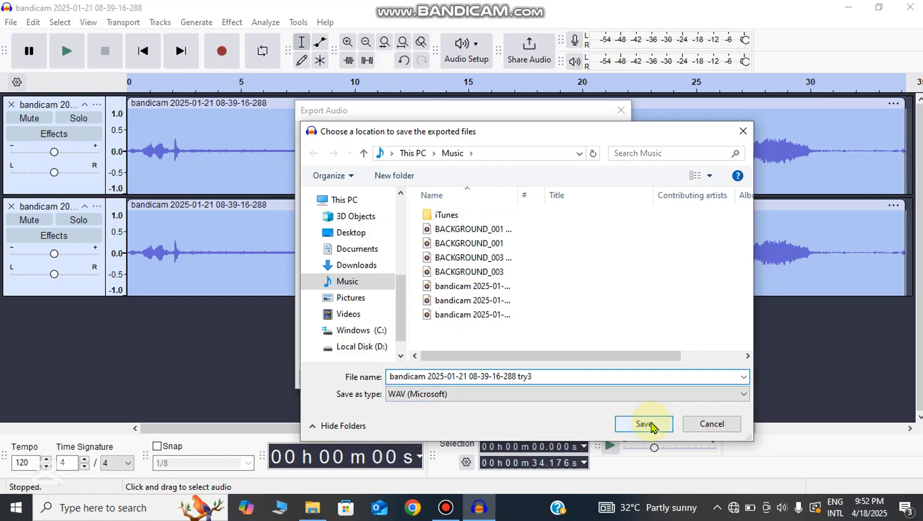
click(652, 425)
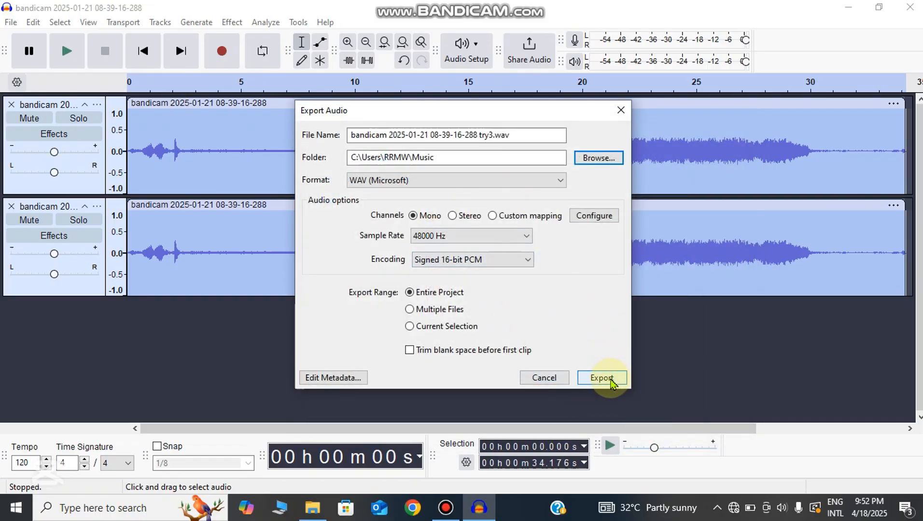
click(609, 379)
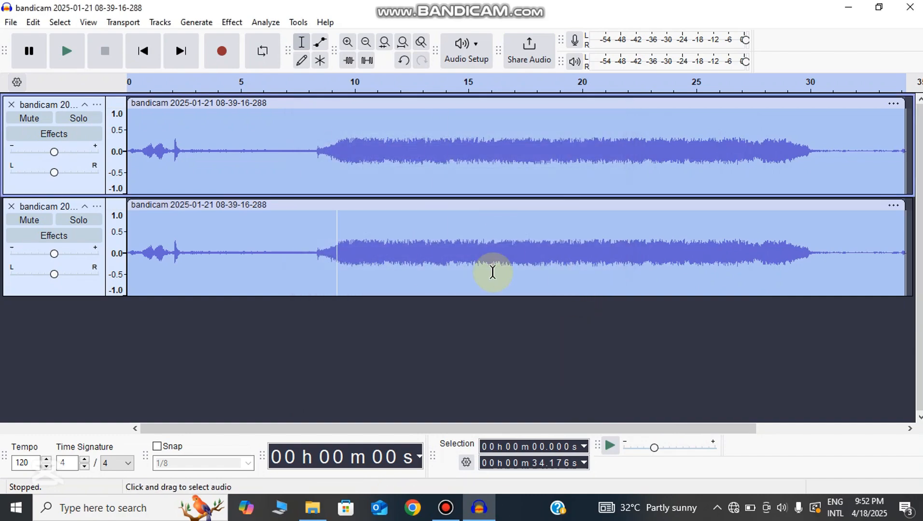
click(11, 23)
mouse_move(45, 68)
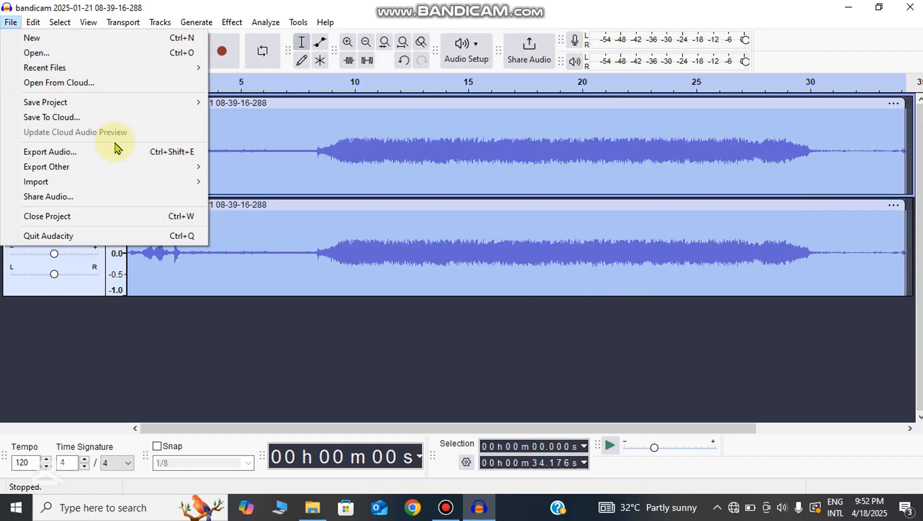
click(41, 54)
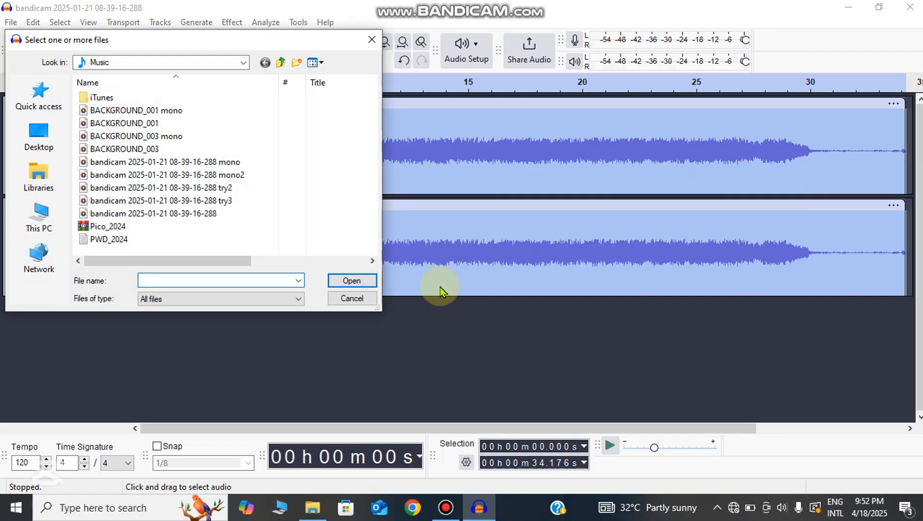
click(231, 201)
click(343, 285)
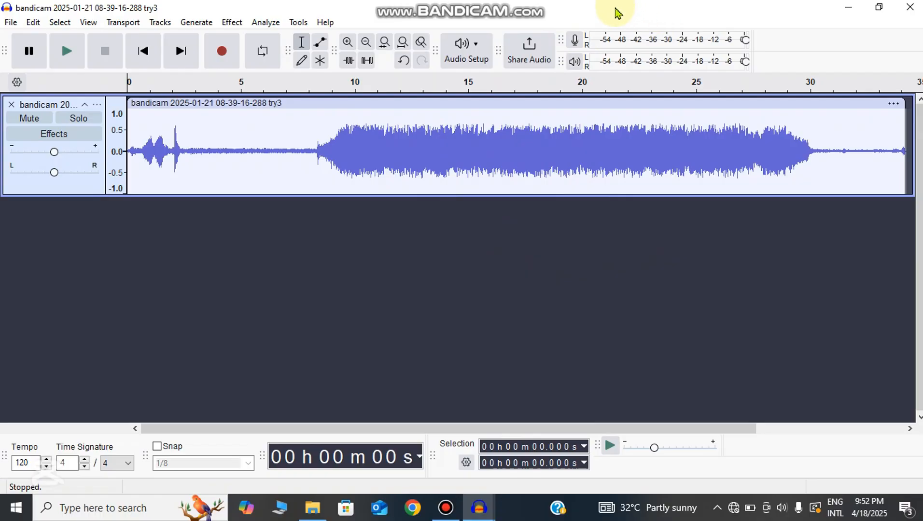
drag(616, 11, 602, 317)
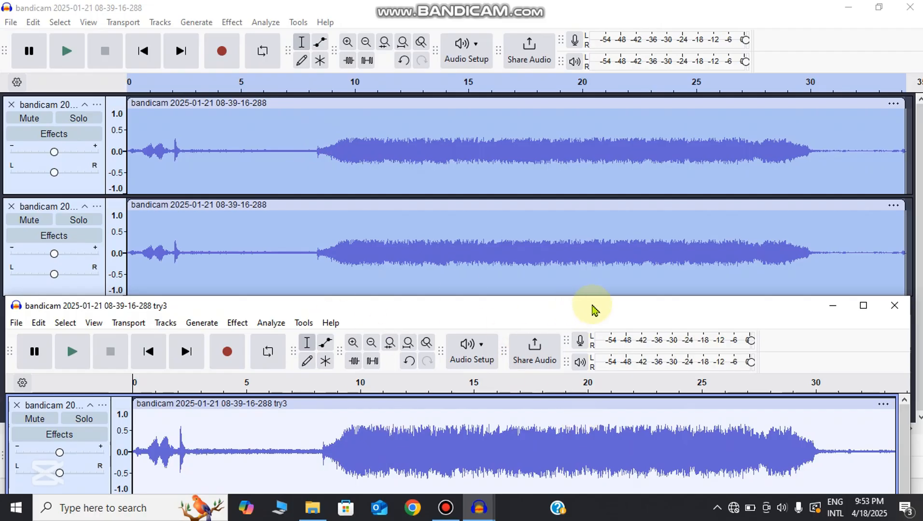
drag(598, 308, 598, 14)
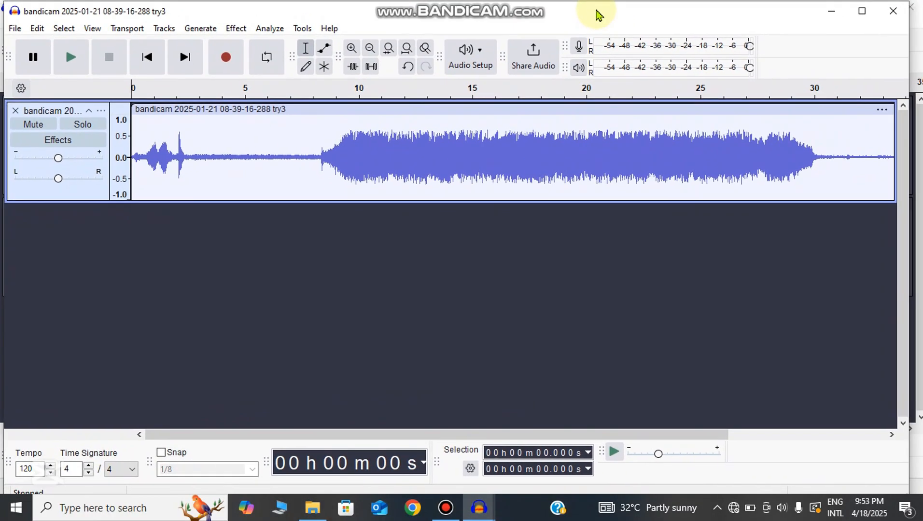